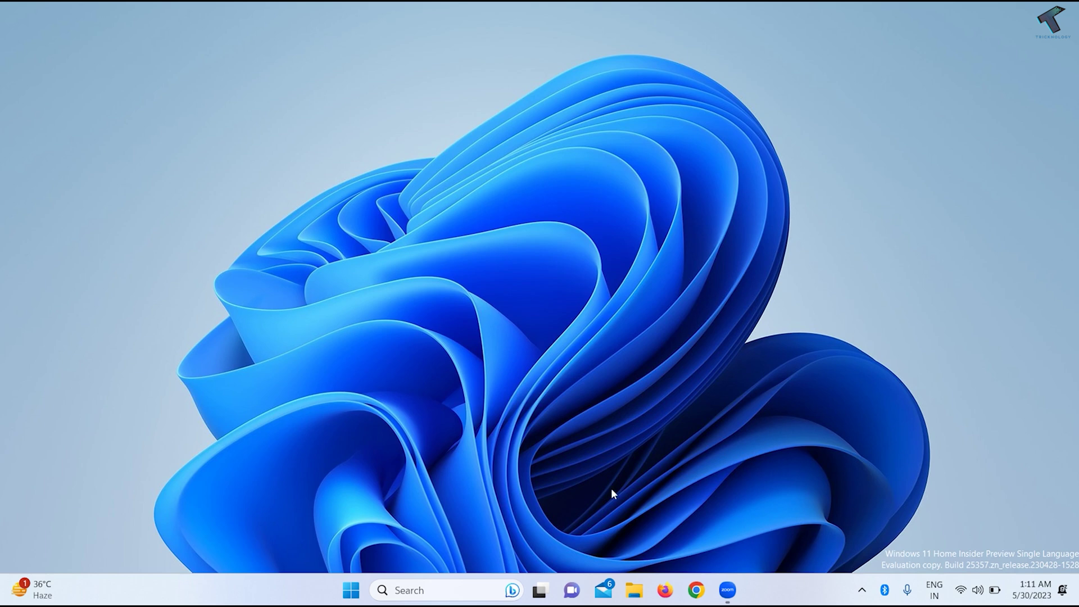
Search Start for services.msc and launch the Services console
left_click(349, 594)
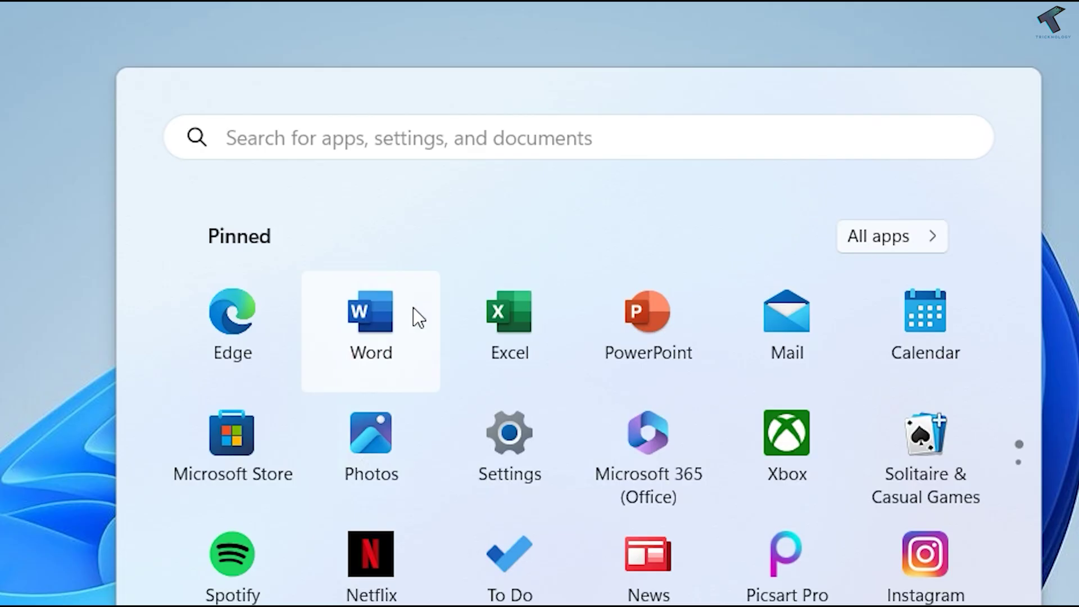
type("serv")
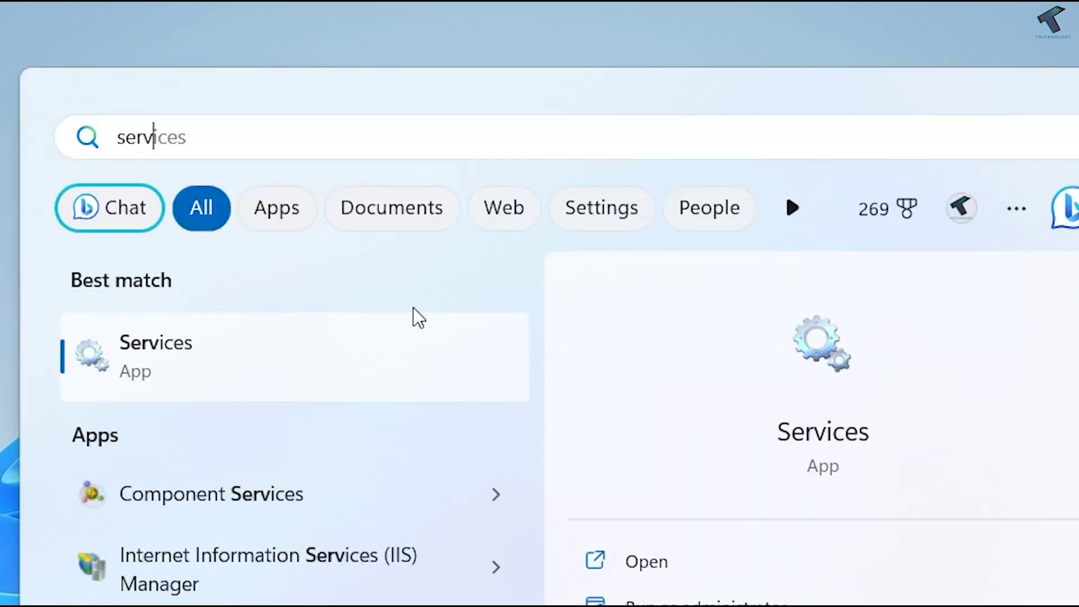
type("ices")
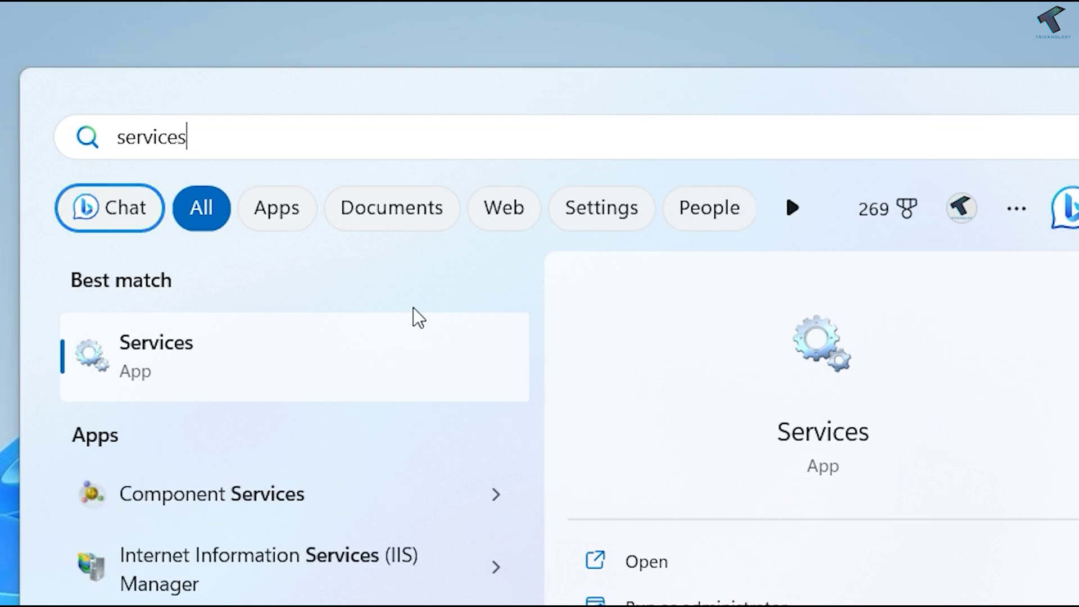
type(".msv")
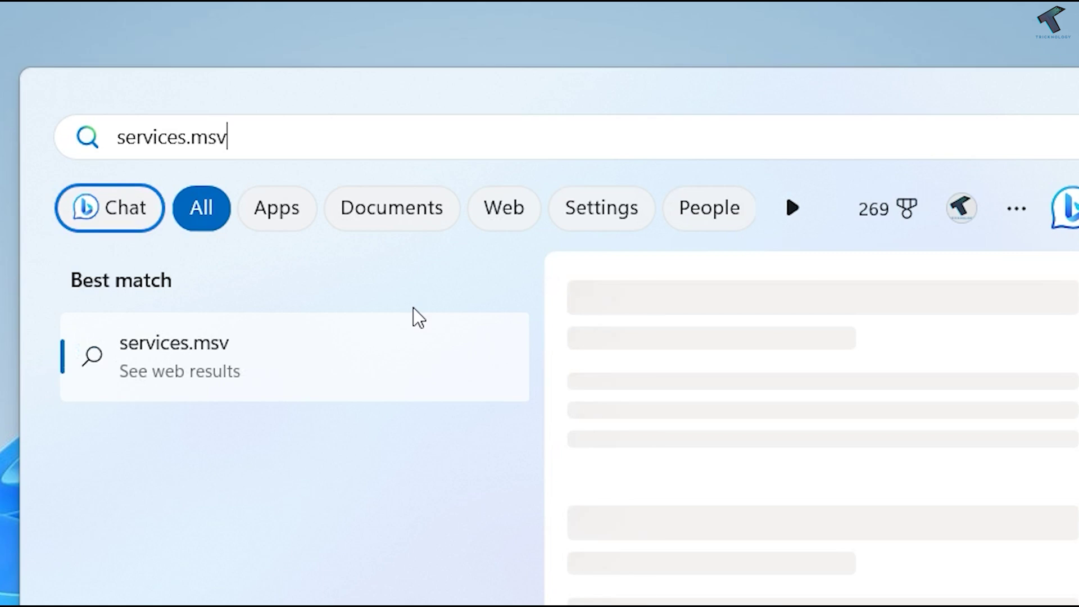
key("BackSpace")
type("c")
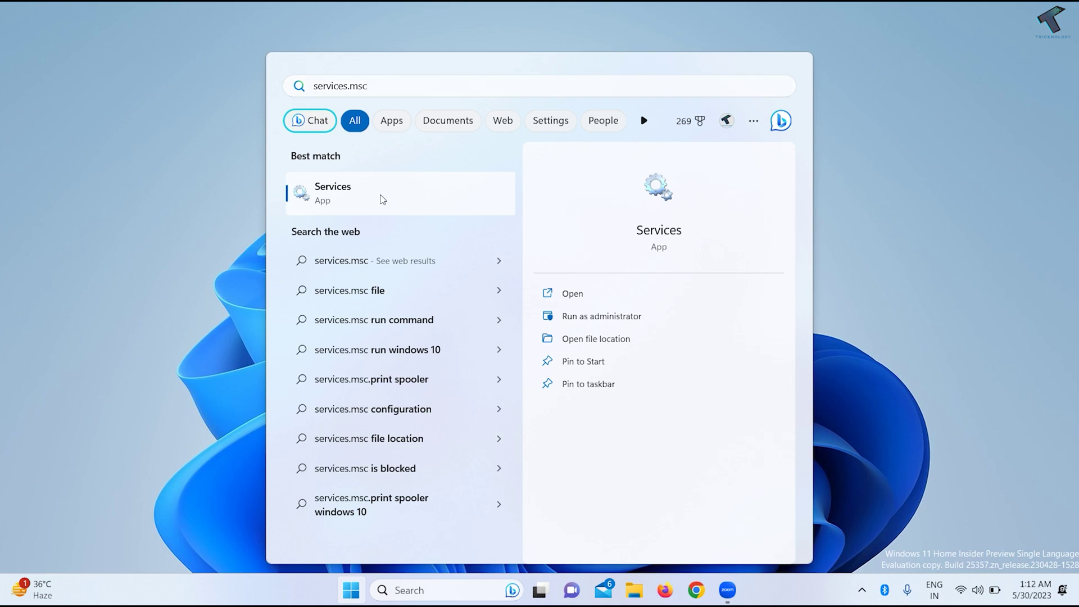
left_click(382, 199)
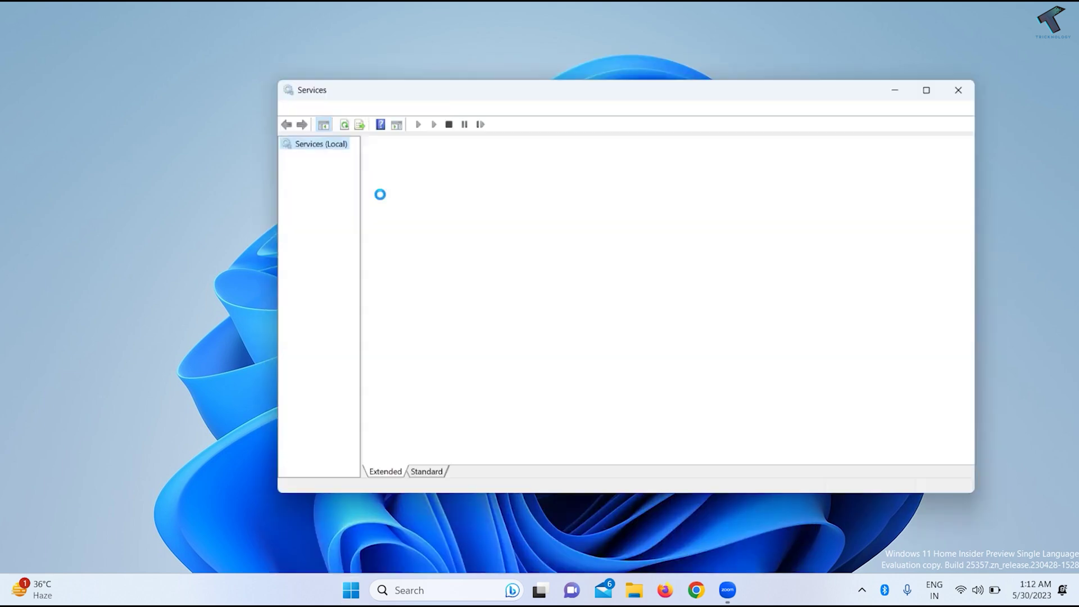
Restart Windows Audio, approve restarting Realtek Audio Universal Service, and close Services
left_click(544, 257)
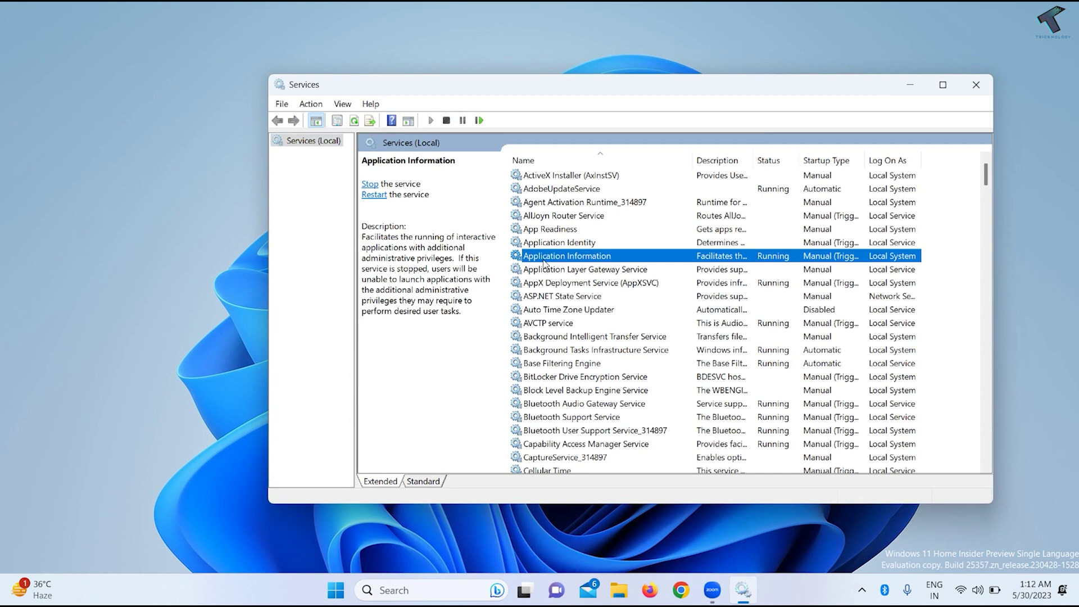
key("w")
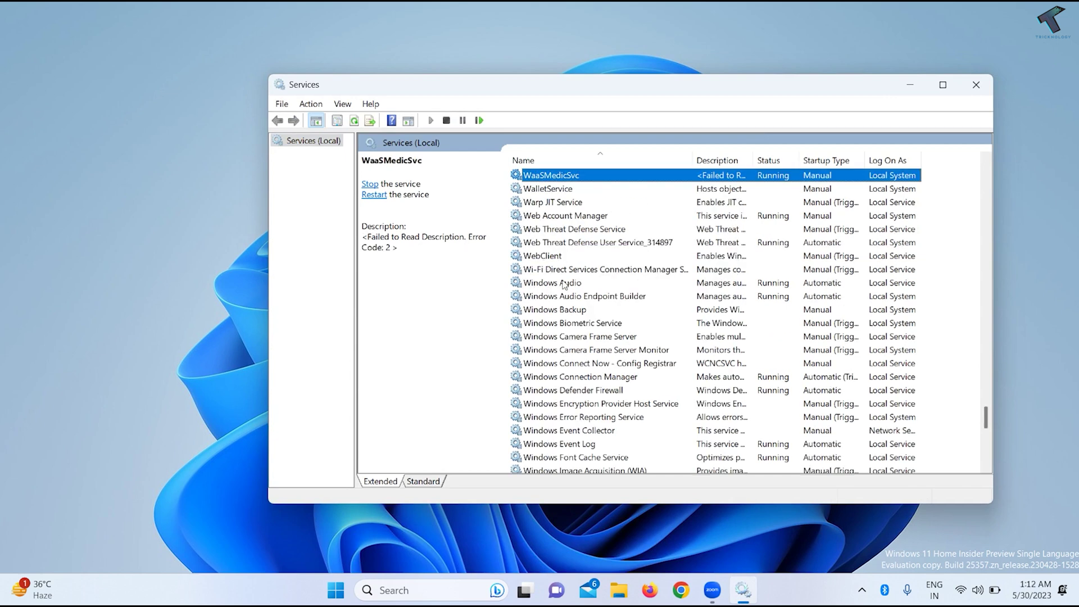
scroll(568, 288, "down", 2)
scroll(576, 295, "up", 2)
left_click(567, 283)
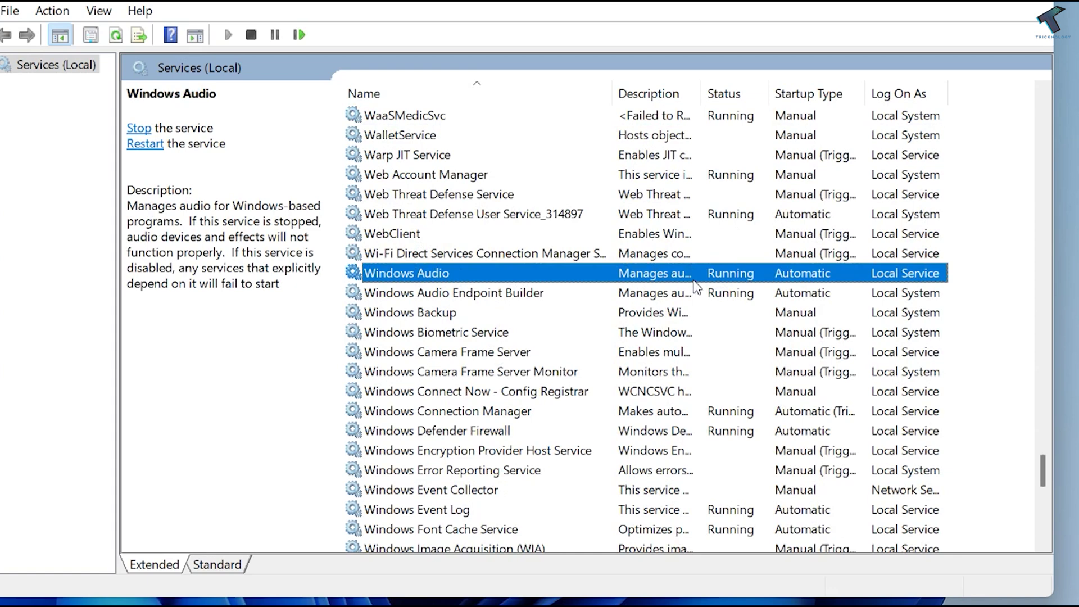
right_click(422, 275)
left_click(517, 379)
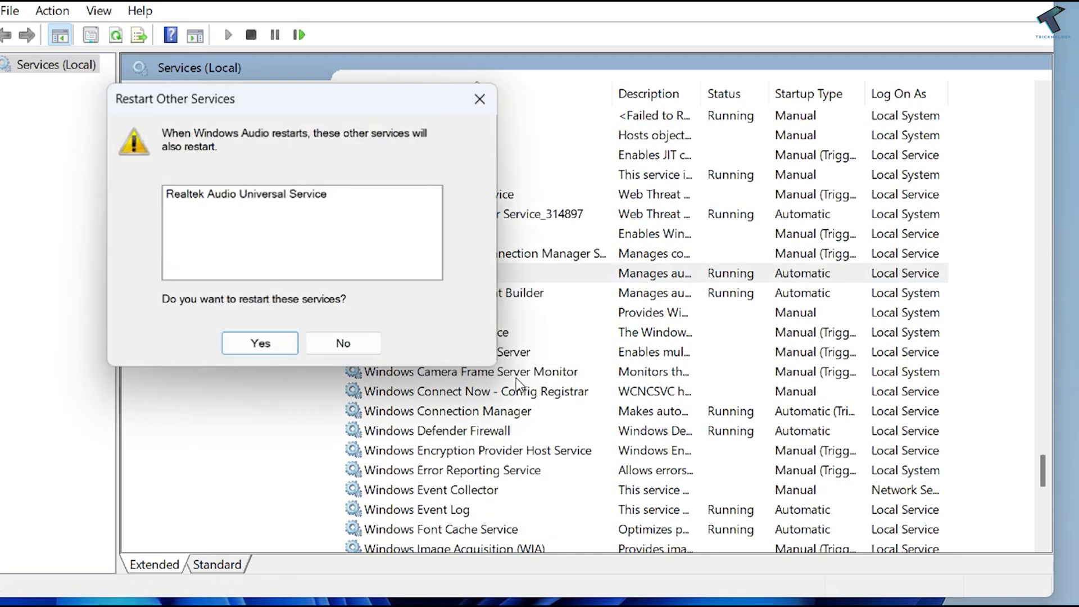
left_click(248, 341)
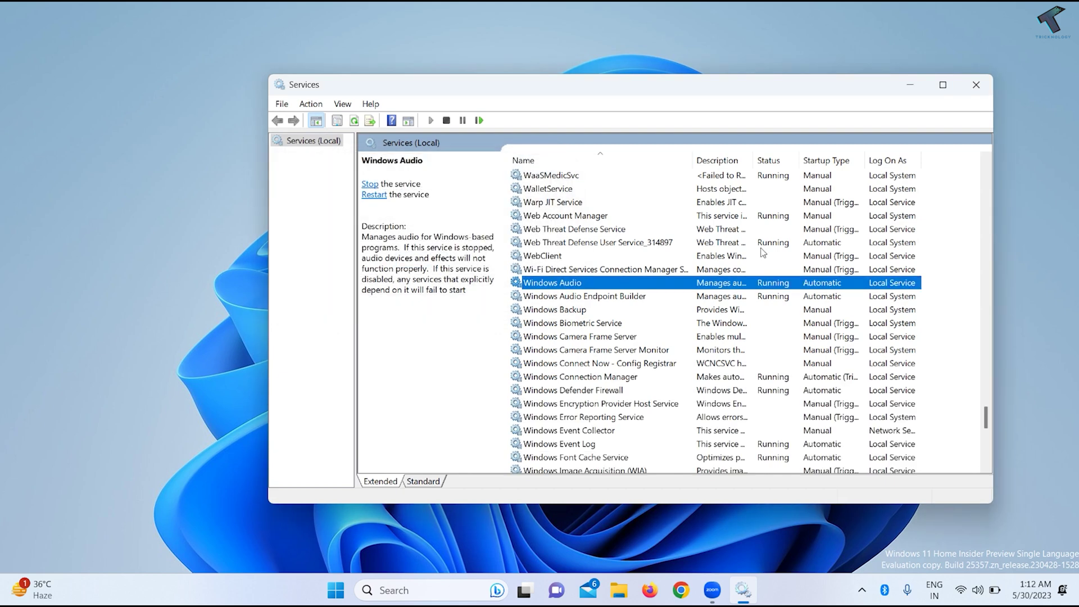
left_click(975, 86)
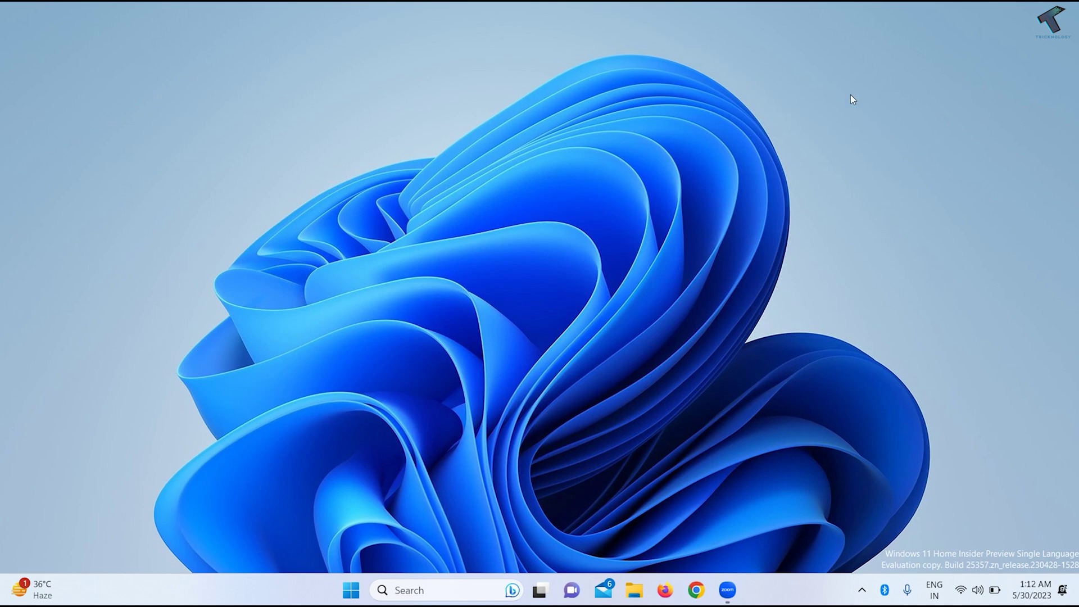
Open Windows Settings at Privacy & security › Microphone
right_click(351, 590)
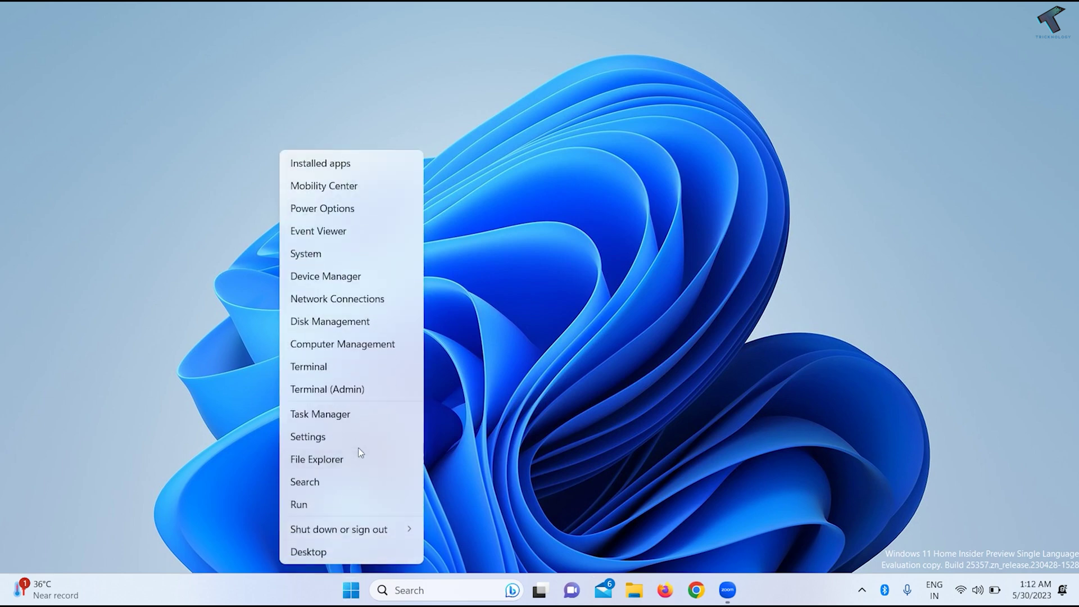
left_click(358, 442)
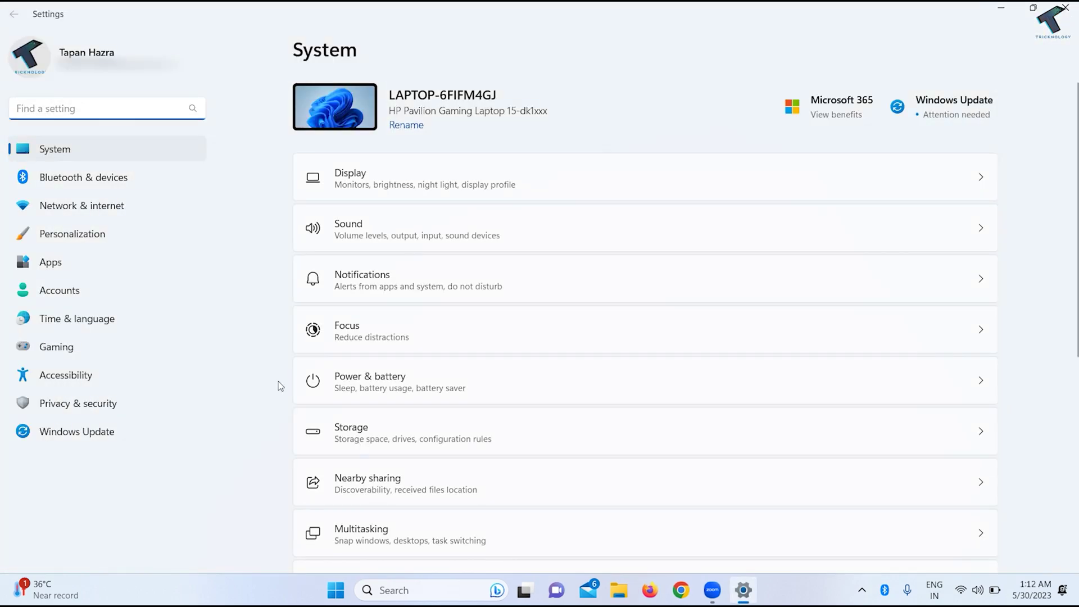
left_click(67, 407)
scroll(384, 369, "down", 5)
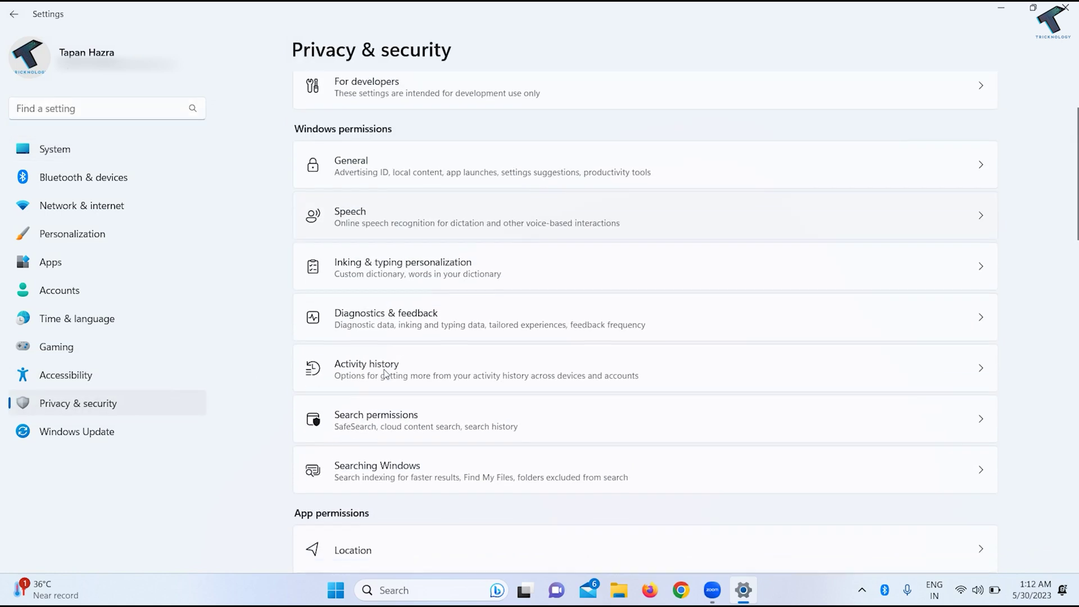
scroll(383, 369, "down", 3)
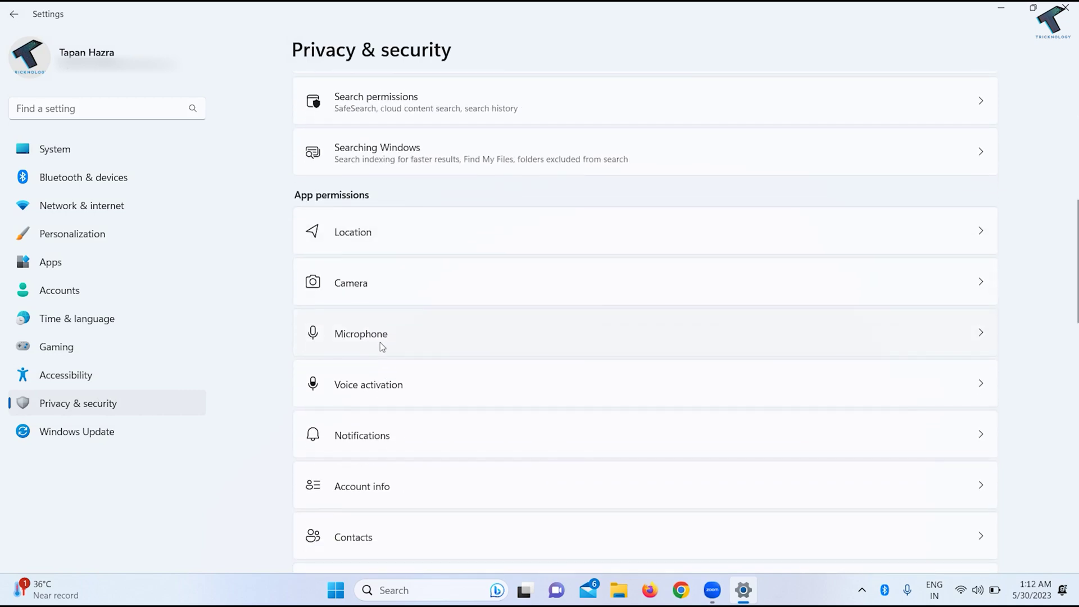
left_click(380, 340)
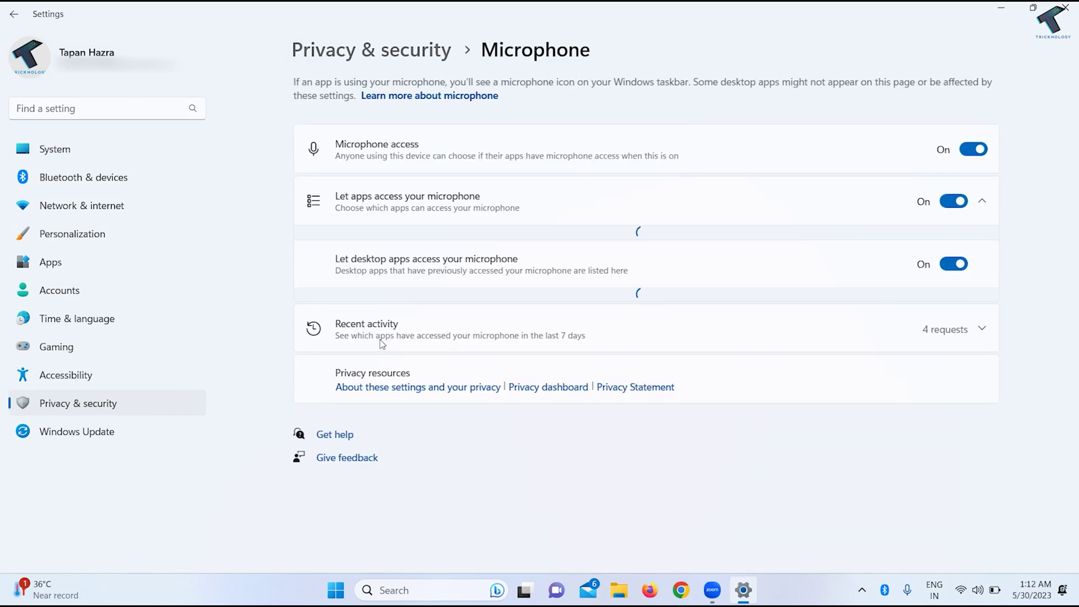
Review the Microphone page to confirm desktop app access is On and Zoom Meetings listed
scroll(609, 318, "down", 10)
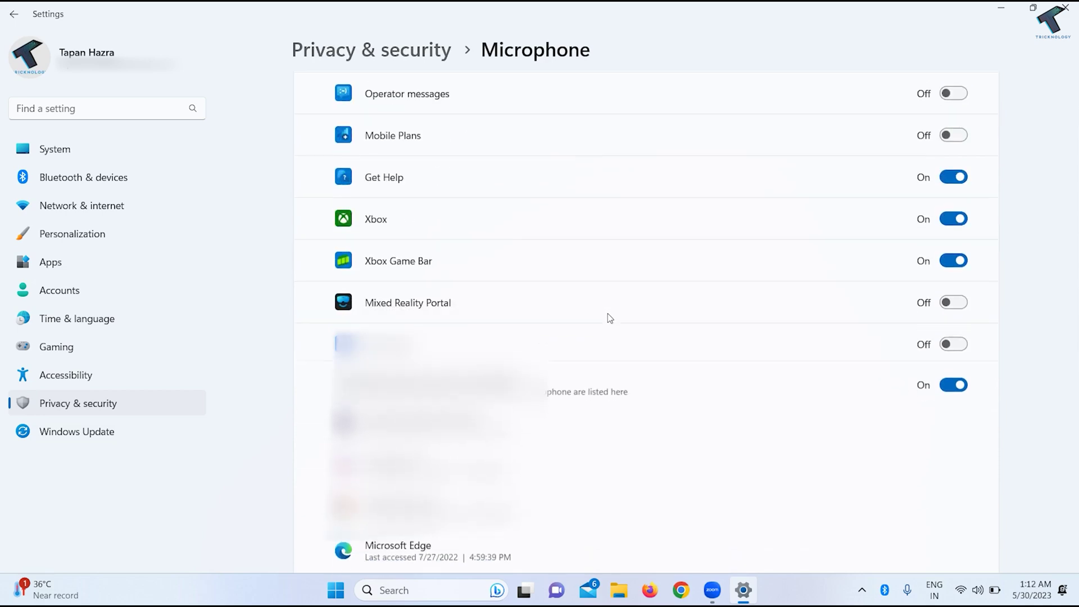
scroll(610, 318, "down", 2)
scroll(610, 319, "up", 6)
scroll(610, 318, "down", 8)
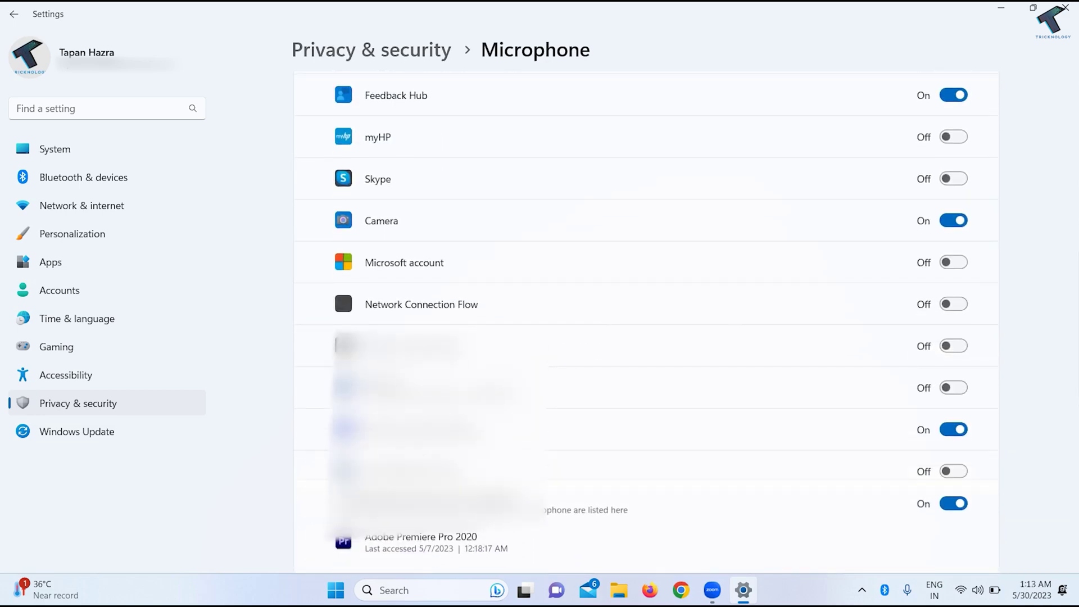
scroll(610, 318, "up", 10)
scroll(610, 318, "down", 7)
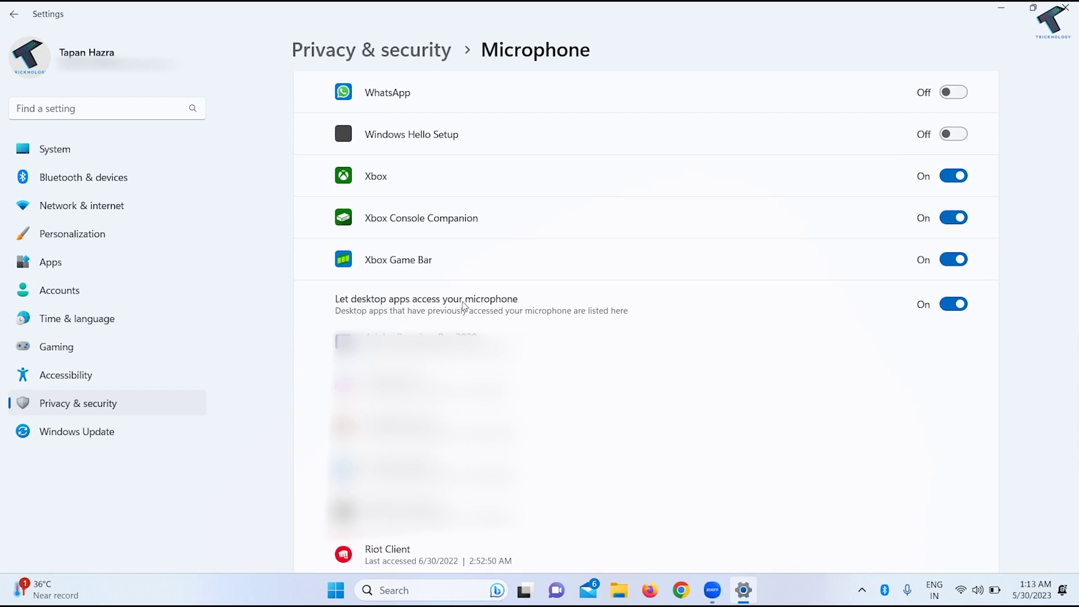
scroll(505, 308, "down", 2)
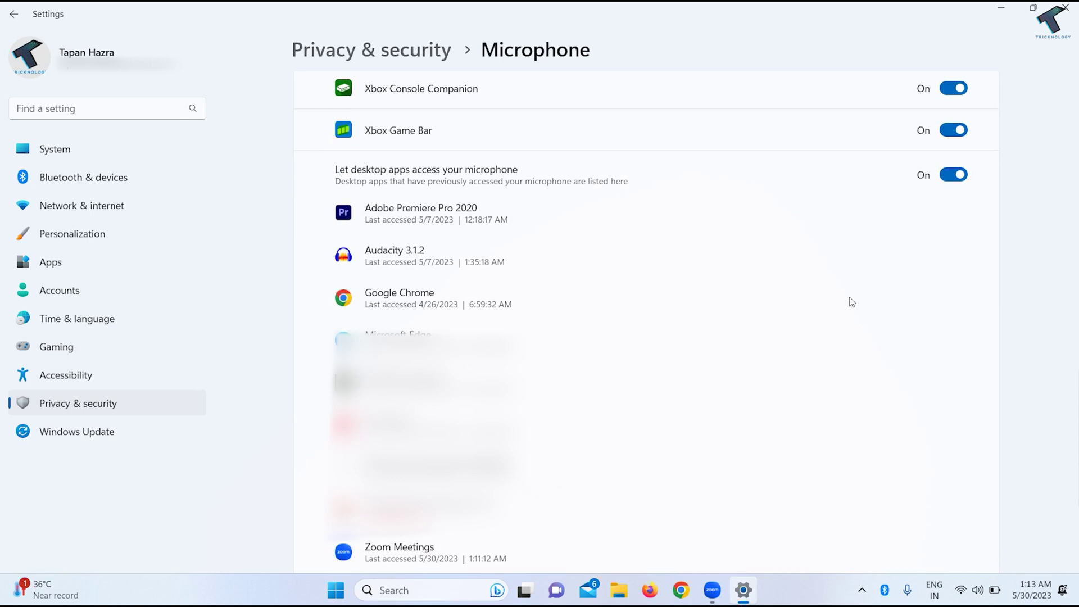
Close Settings, then select Microphone Array (Realtek(R) Audio) in Zoom's Audio settings and close them
left_click(1065, 8)
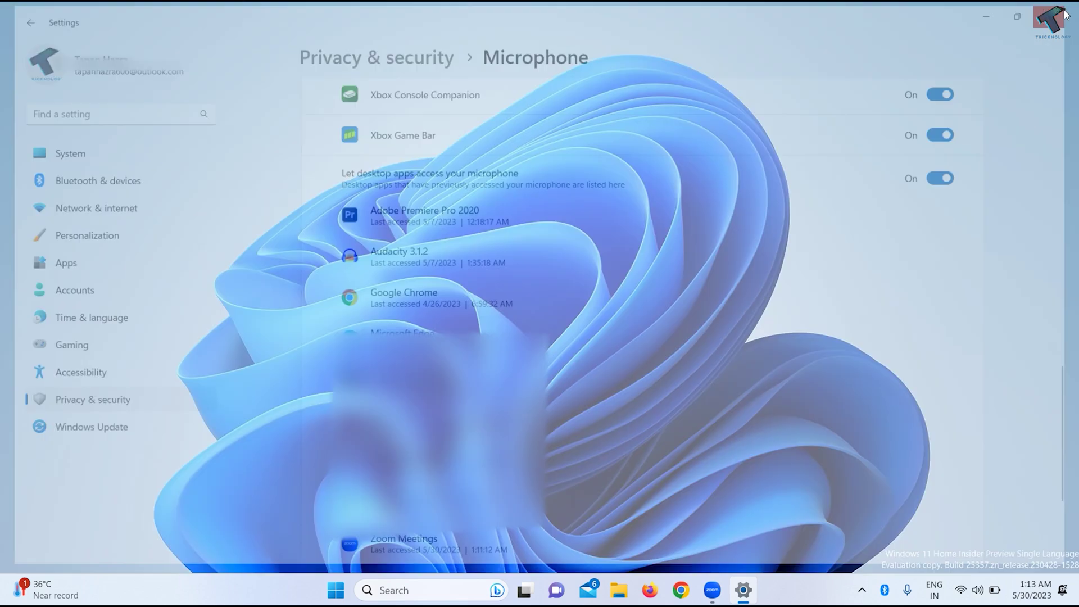
left_click(729, 588)
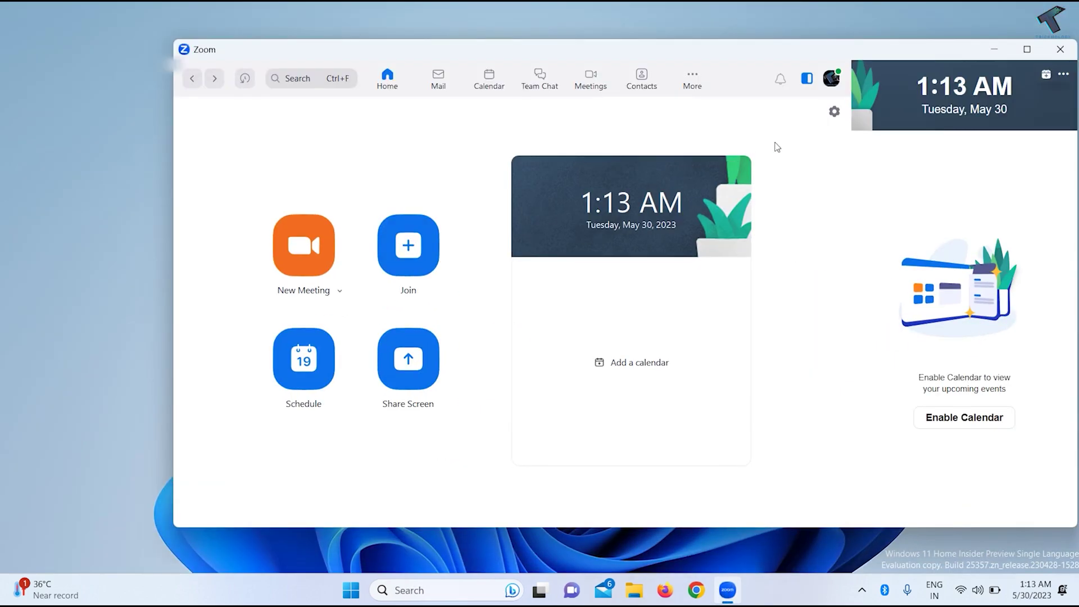
left_click(835, 113)
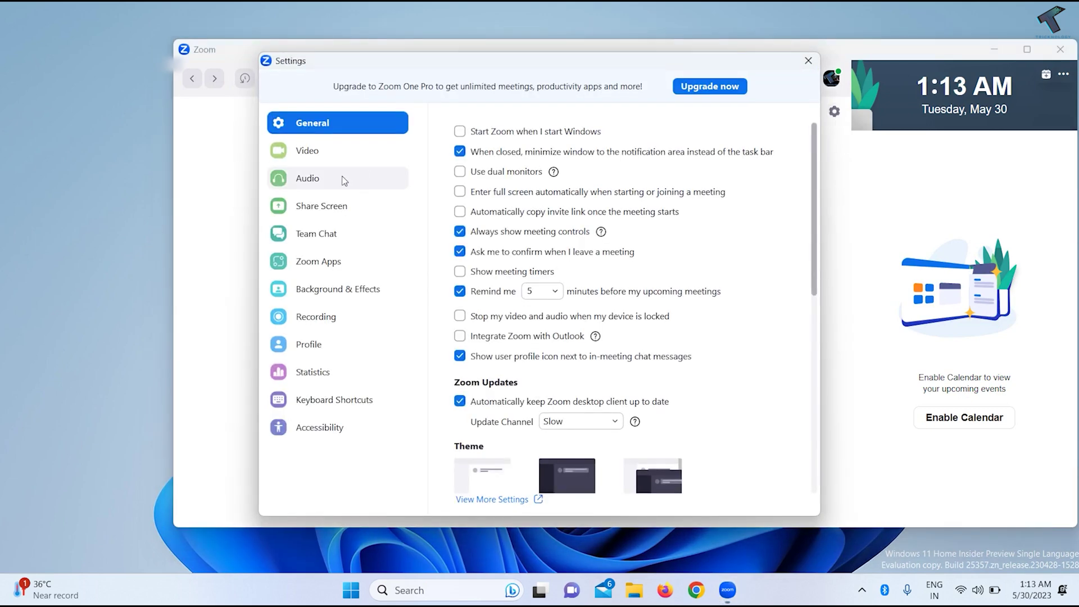
left_click(343, 180)
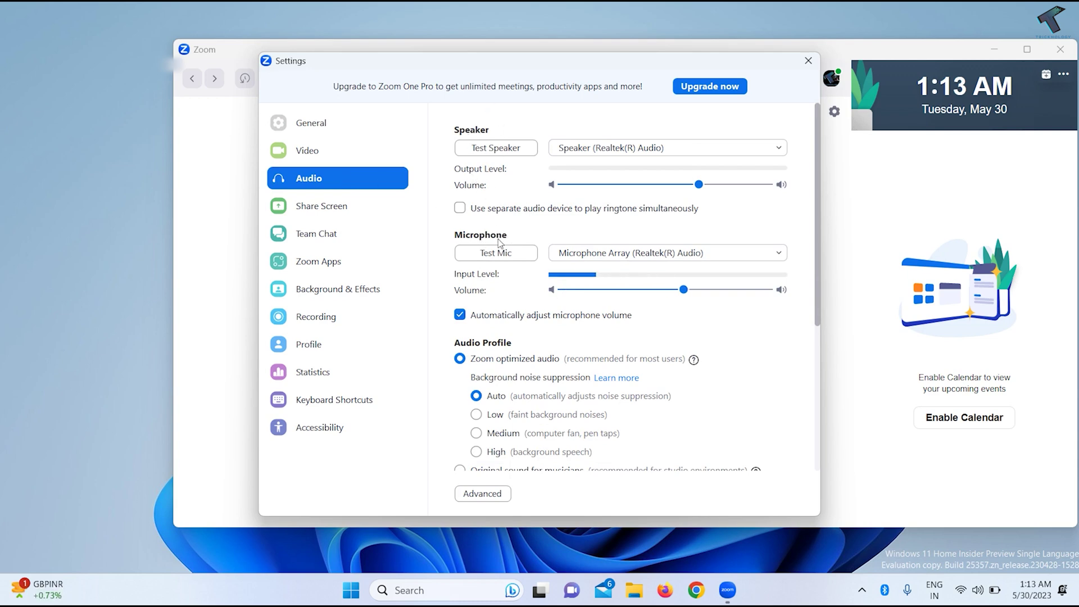
left_click(597, 254)
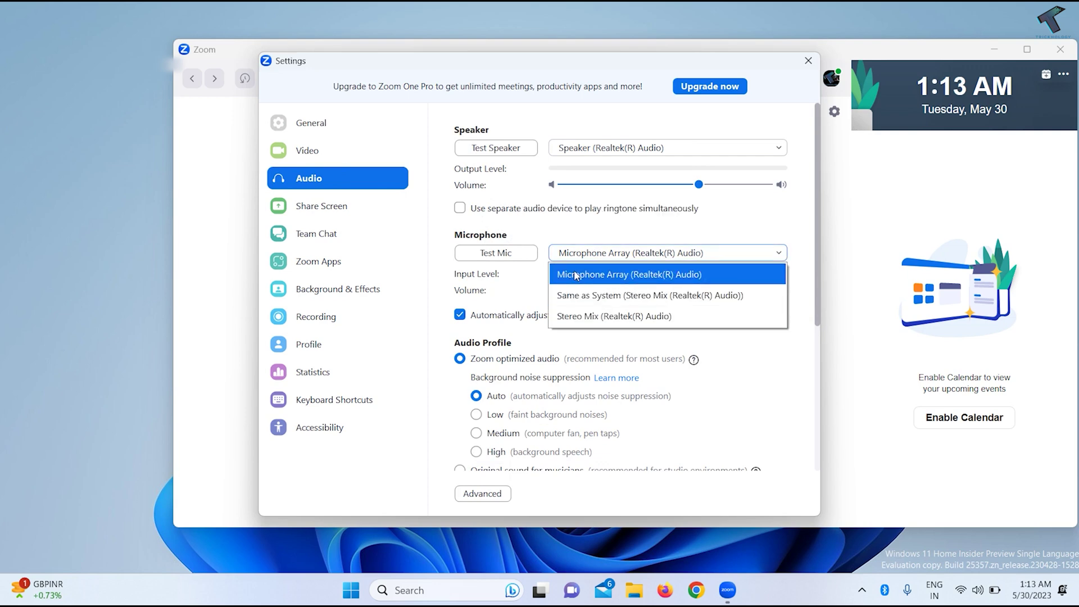
left_click(617, 275)
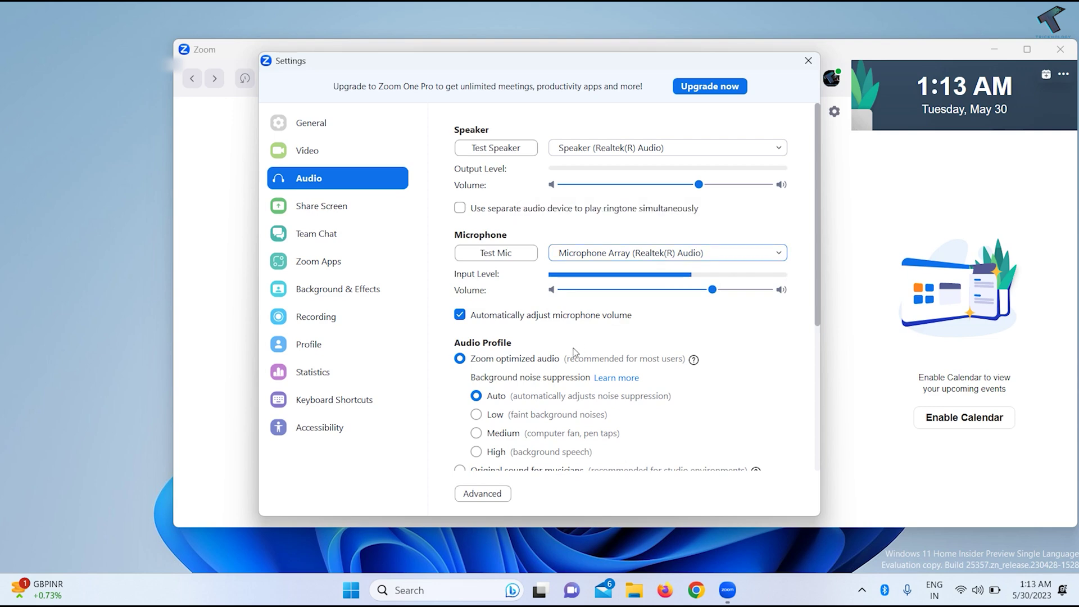
left_click(808, 59)
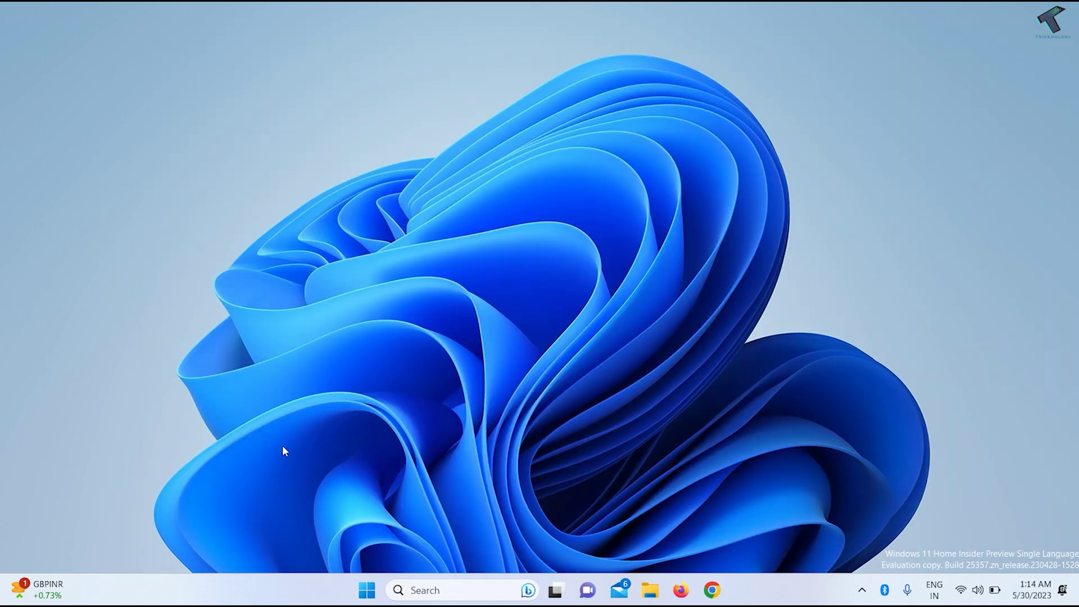
Search Start for mmsys.cpl and launch the Sound control panel
left_click(366, 591)
type("mmsys.cpl")
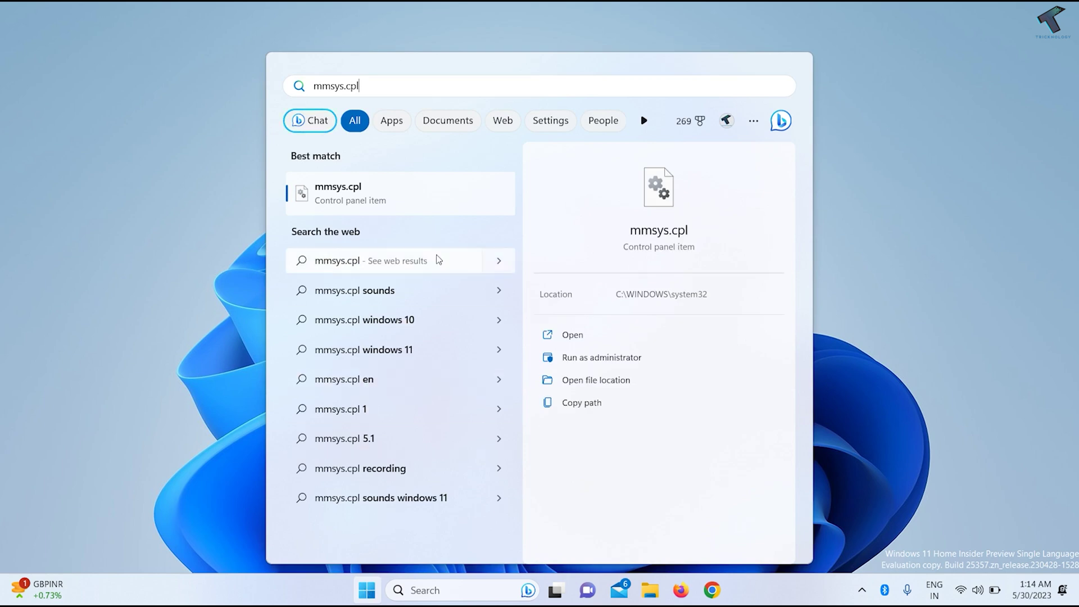
left_click(350, 197)
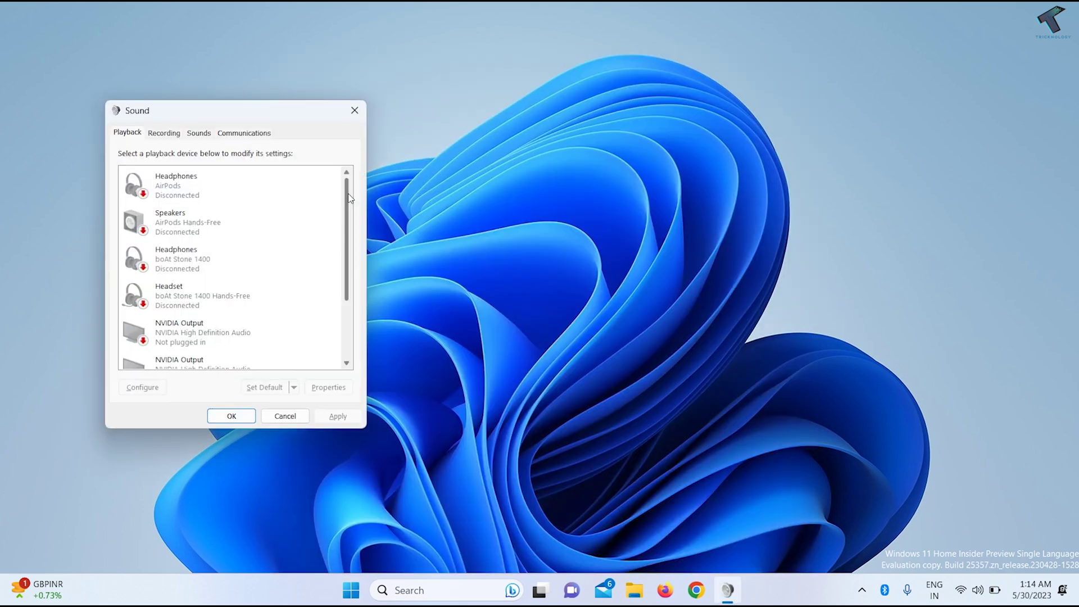
On the Recording tab, set Microphone Array as the default device and click OK
left_click(168, 135)
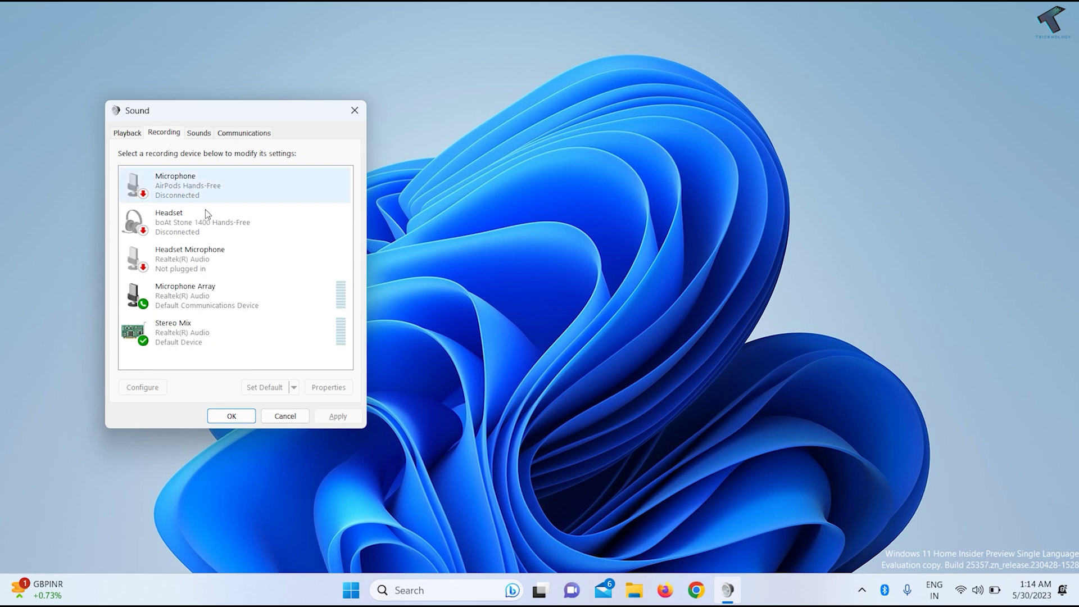
right_click(270, 361)
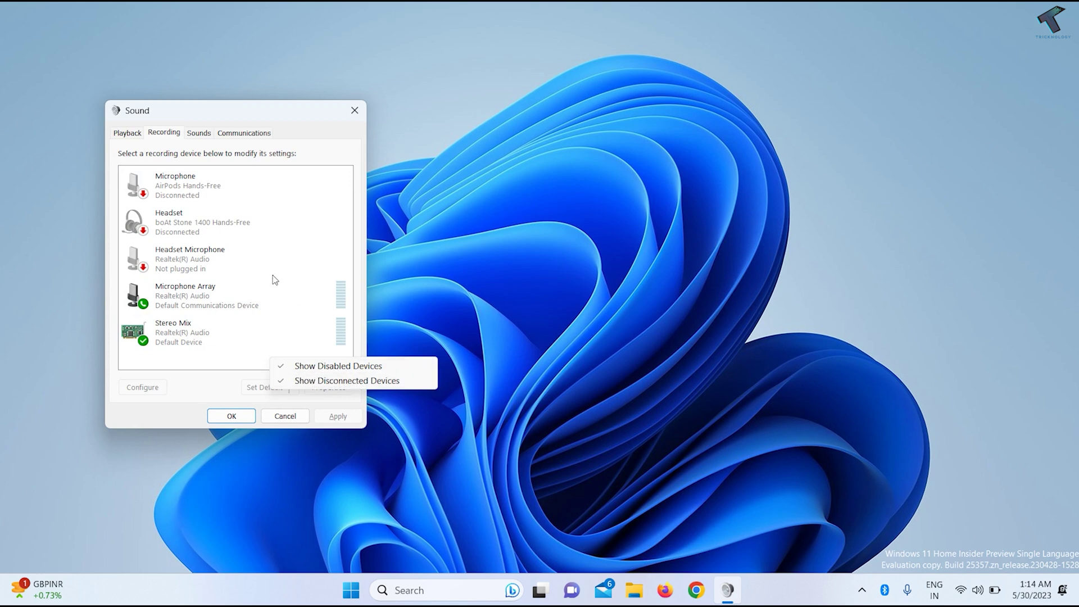
left_click(211, 287)
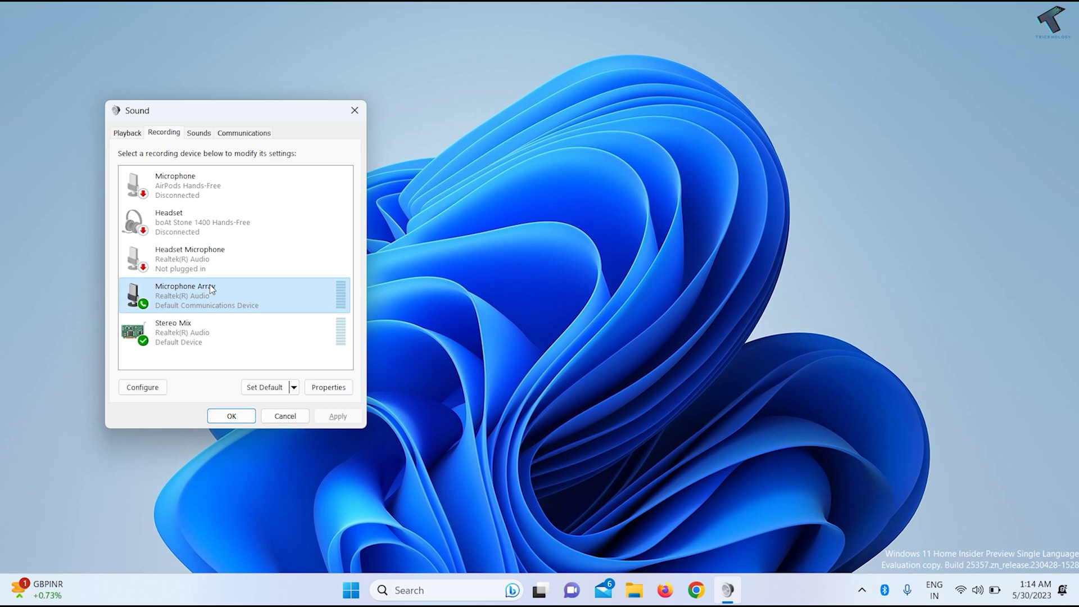
right_click(211, 289)
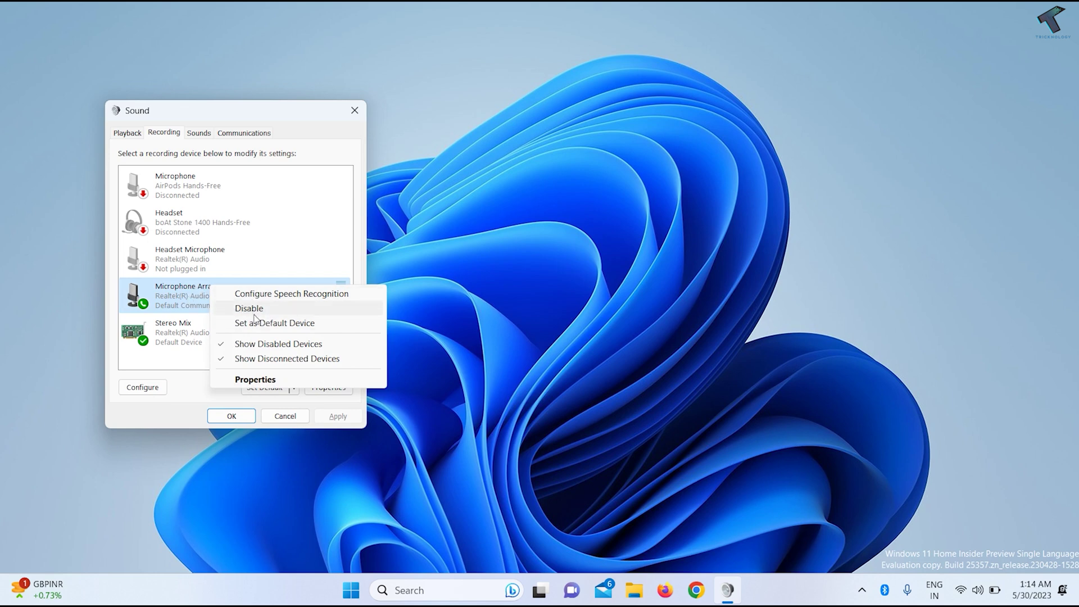
left_click(288, 325)
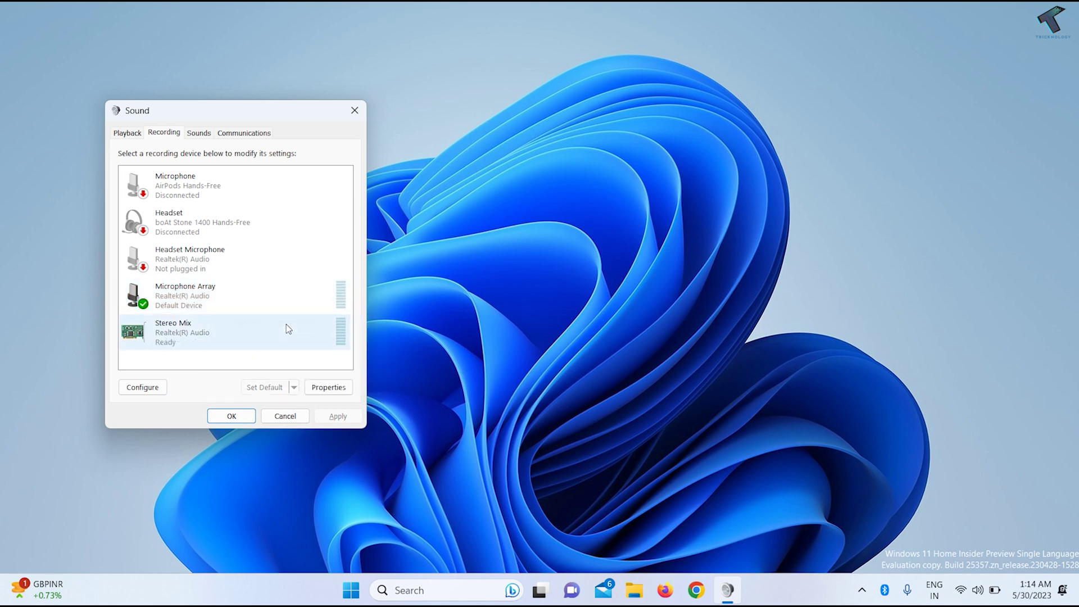
left_click(230, 415)
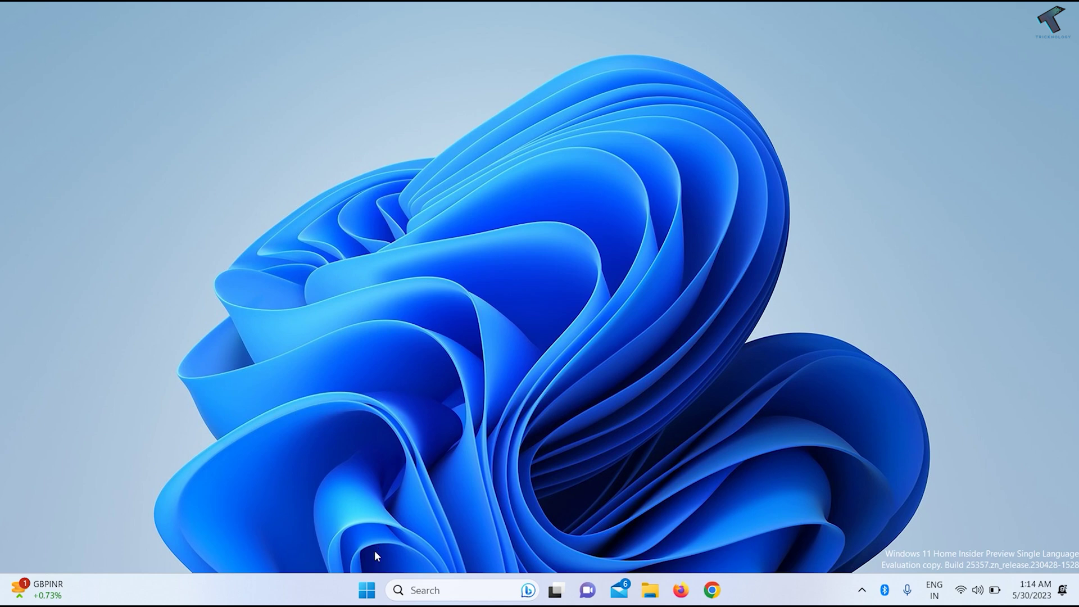
Open Settings and navigate to System › Troubleshoot › Other troubleshooters
right_click(369, 594)
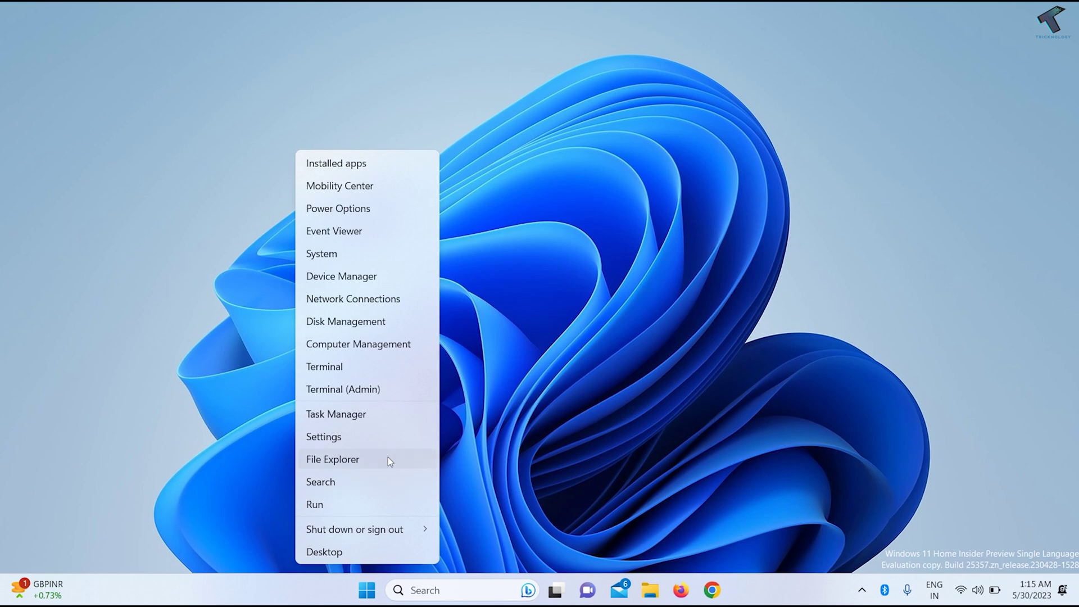
left_click(392, 443)
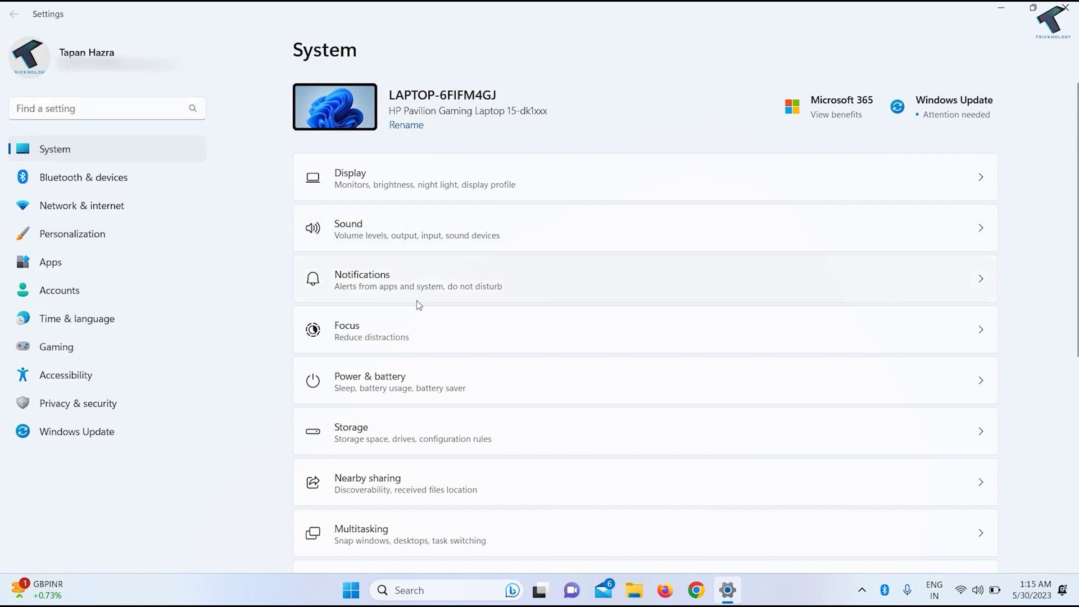
scroll(416, 301, "down", 2)
scroll(416, 304, "down", 5)
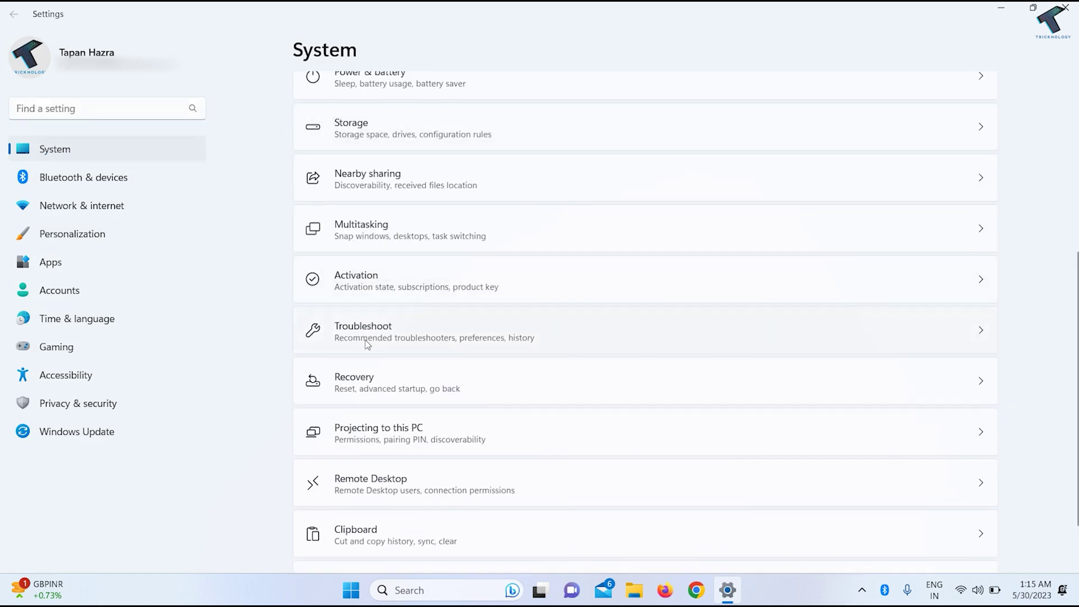
left_click(368, 336)
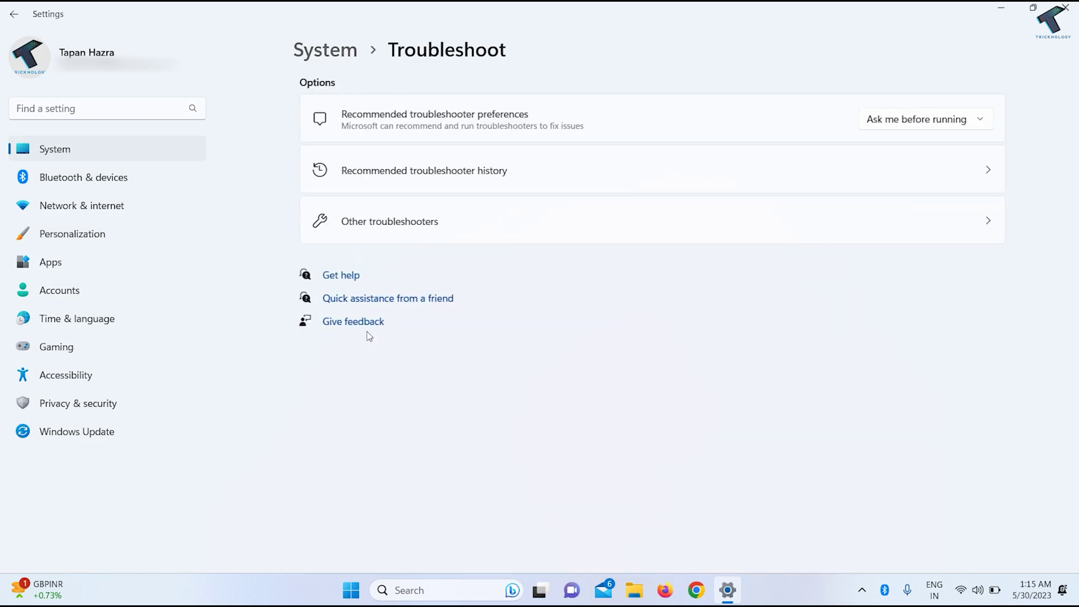
left_click(384, 239)
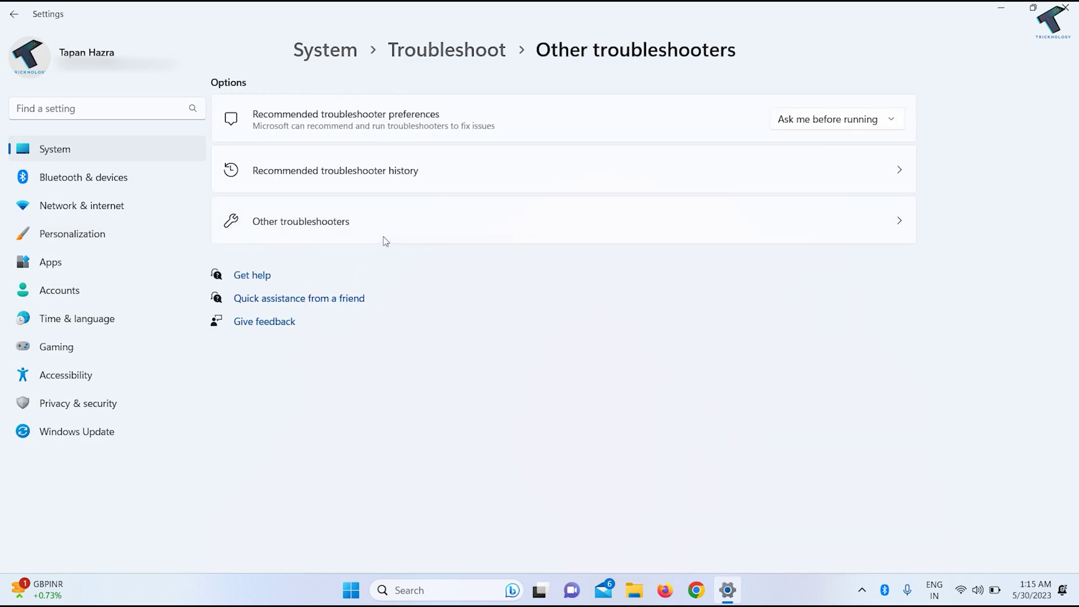